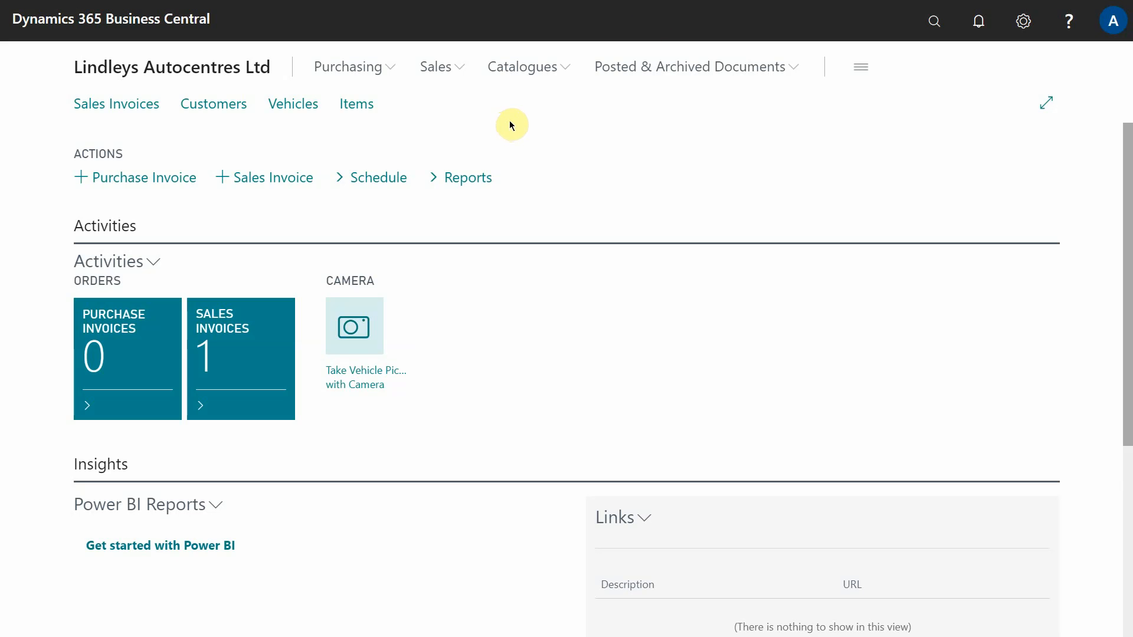
Create a new purchase invoice and set its service type code to VEH-SALES.
left_click(136, 184)
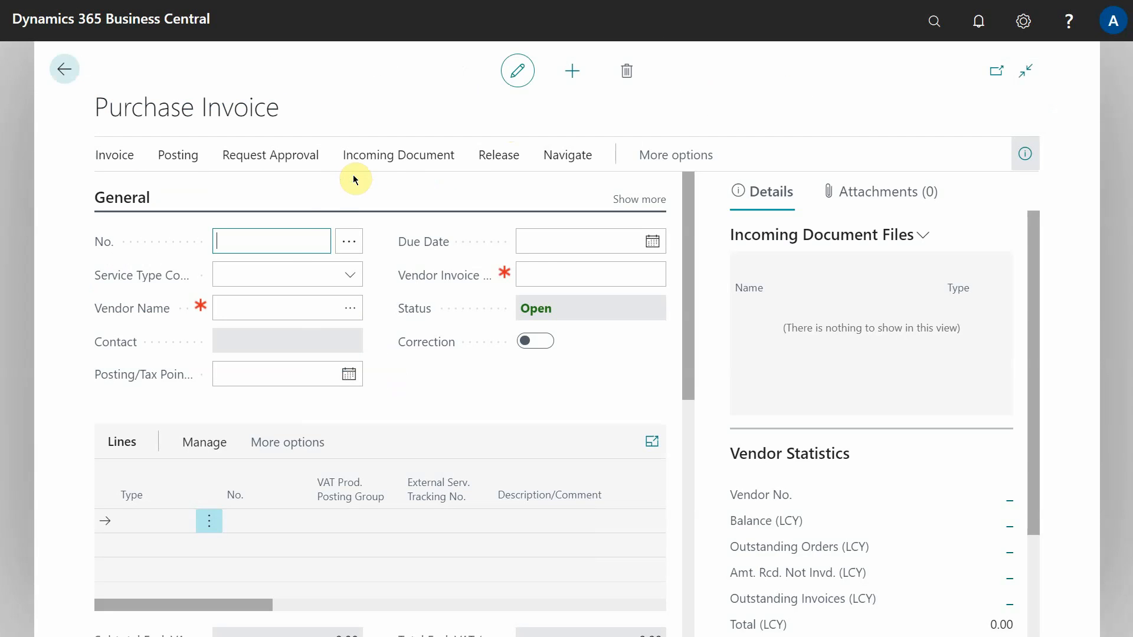
left_click(349, 274)
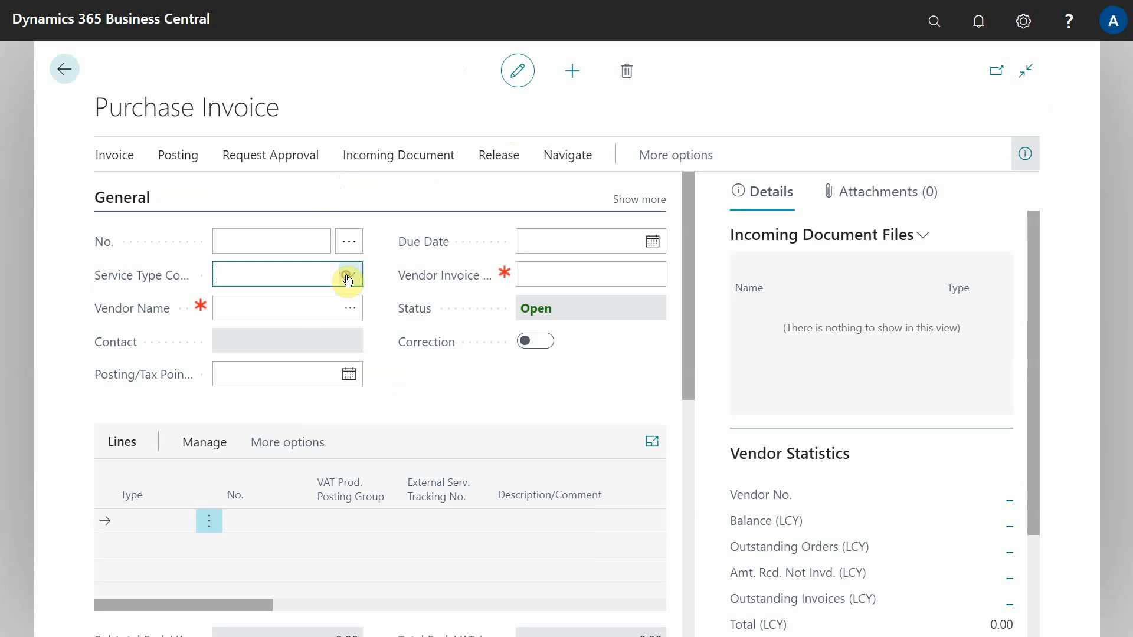
scroll(348, 371, "down", 10)
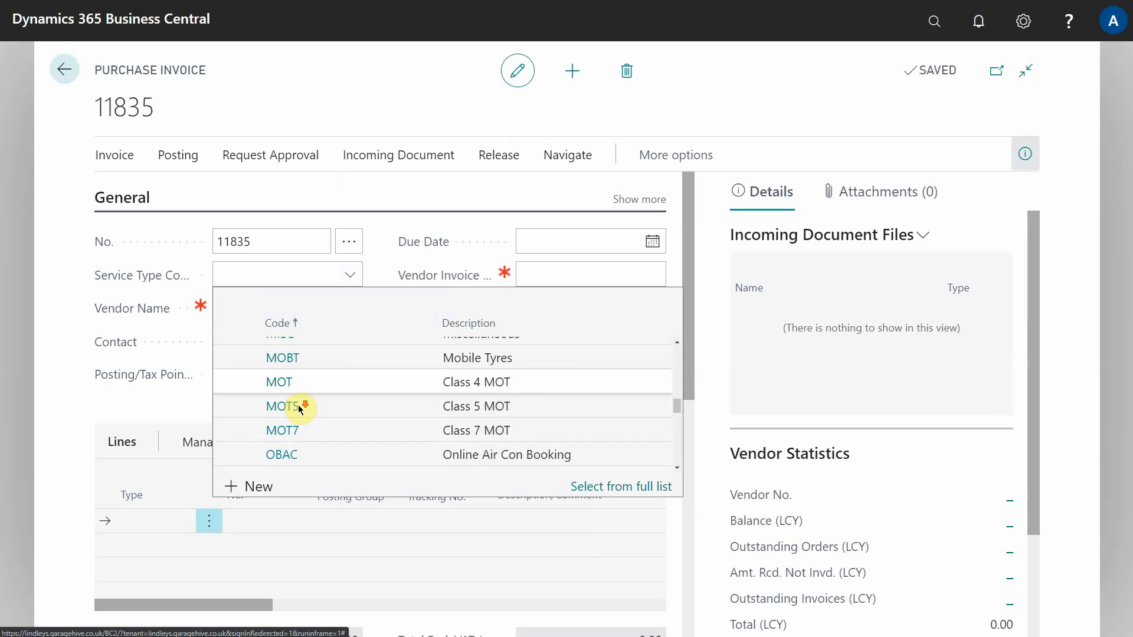
scroll(292, 421, "down", 10)
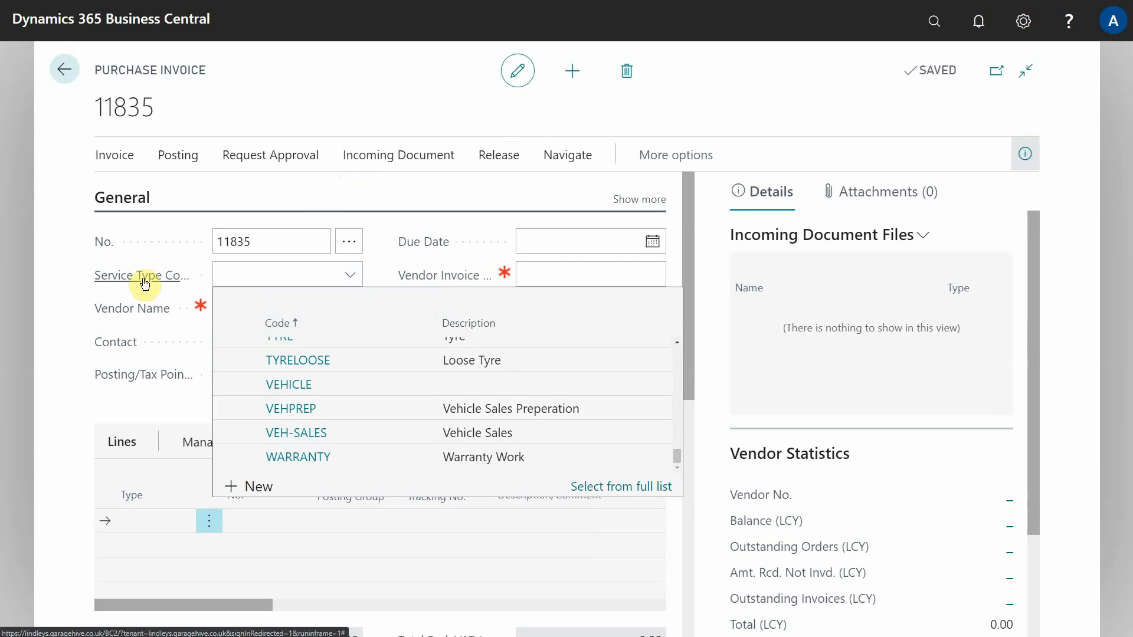
left_click(306, 434)
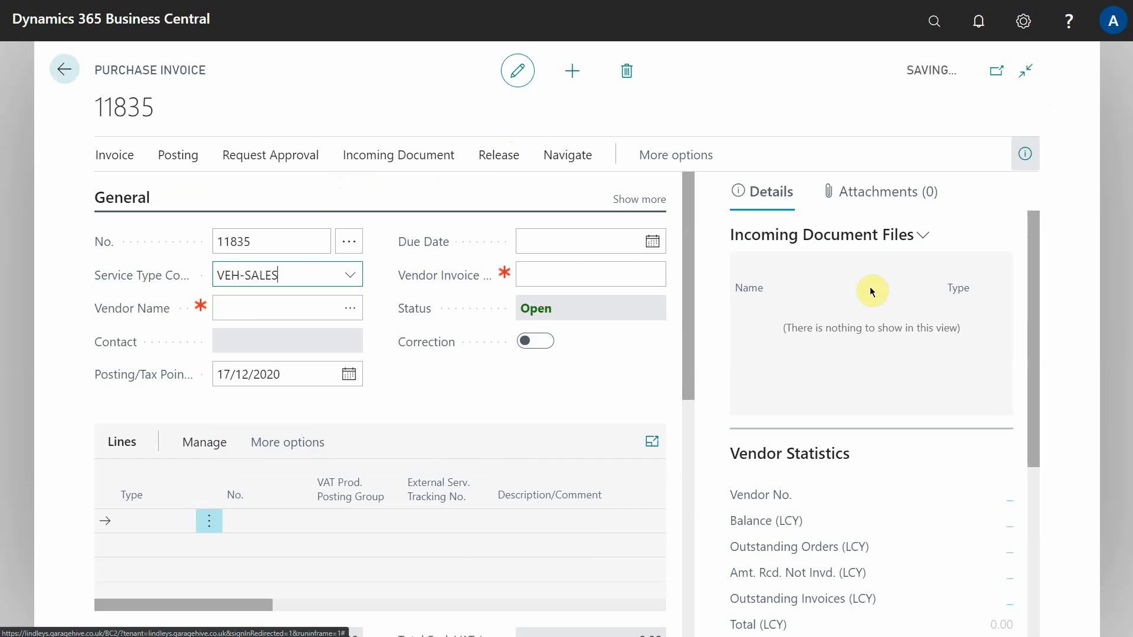
Set the invoice's vendor to Euro Car Parts ECP by entering EURO, and hide the details pane.
left_click(276, 308)
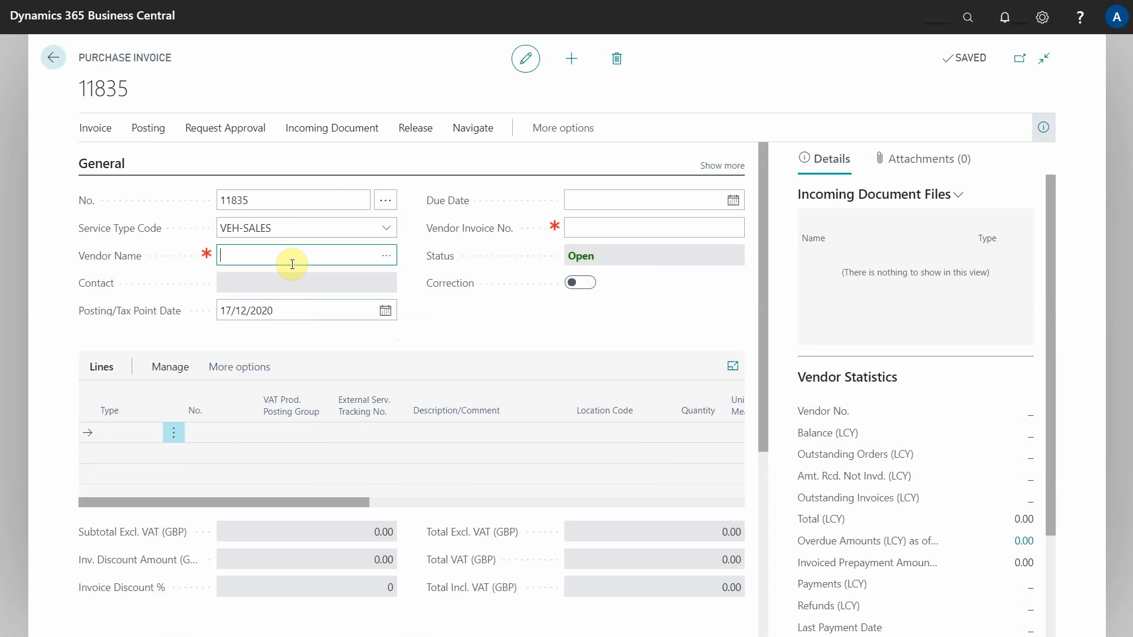
type("EURO")
key("Tab")
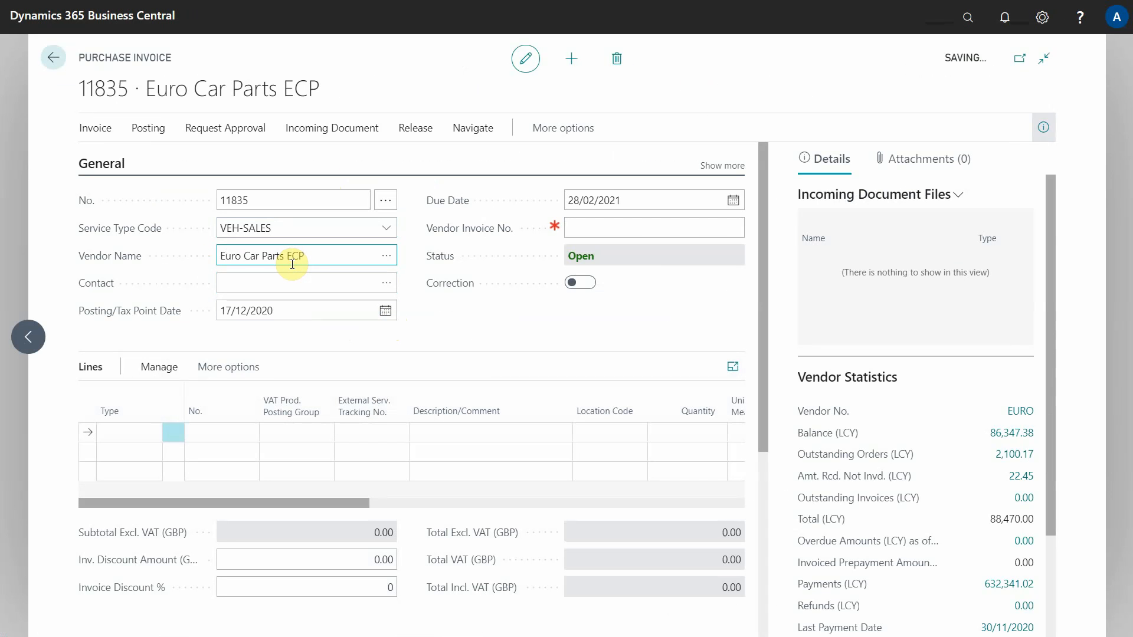
left_click(291, 264)
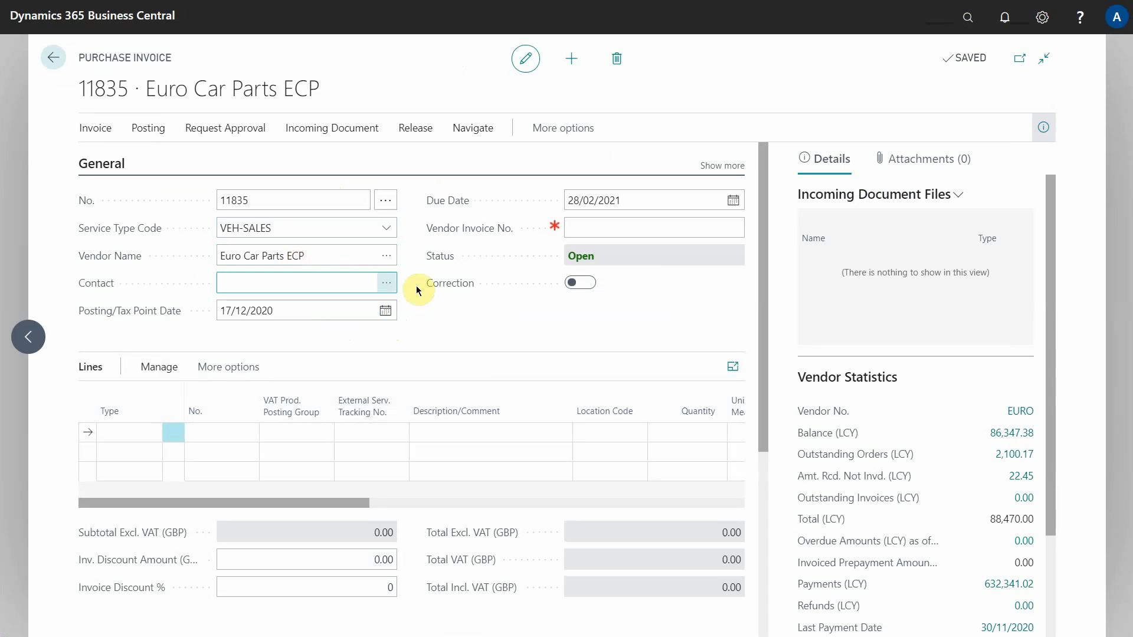
left_click(1043, 128)
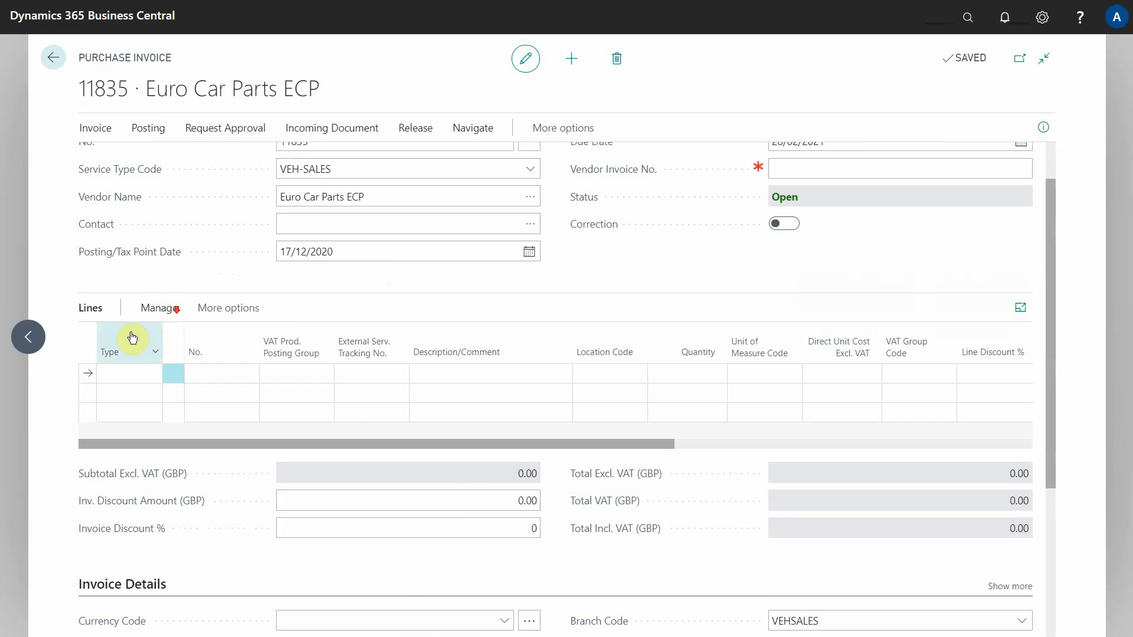
Add an invoice line of type Charge (Item) using the VEHICLEPREP item charge.
left_click(126, 434)
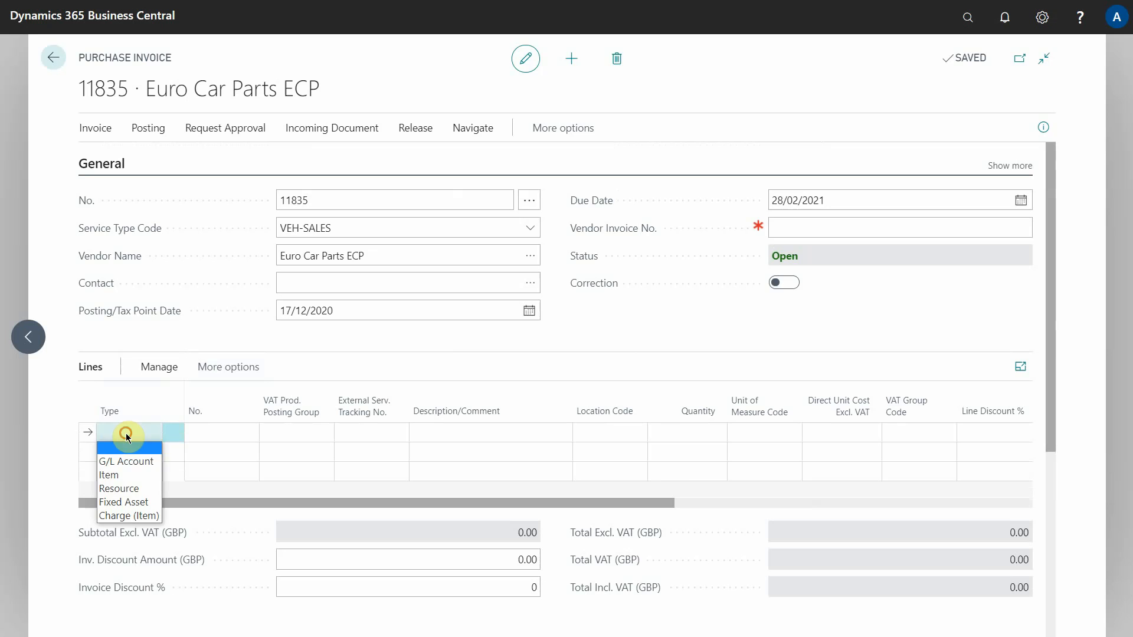
left_click(129, 517)
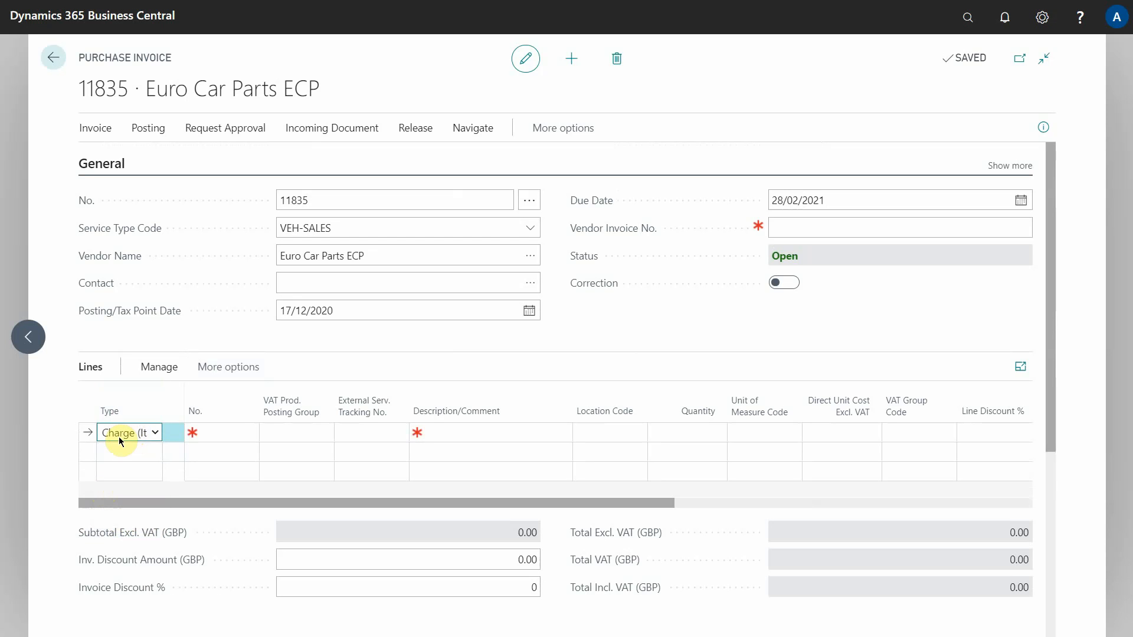
left_click(211, 432)
scroll(342, 546, "down", 1)
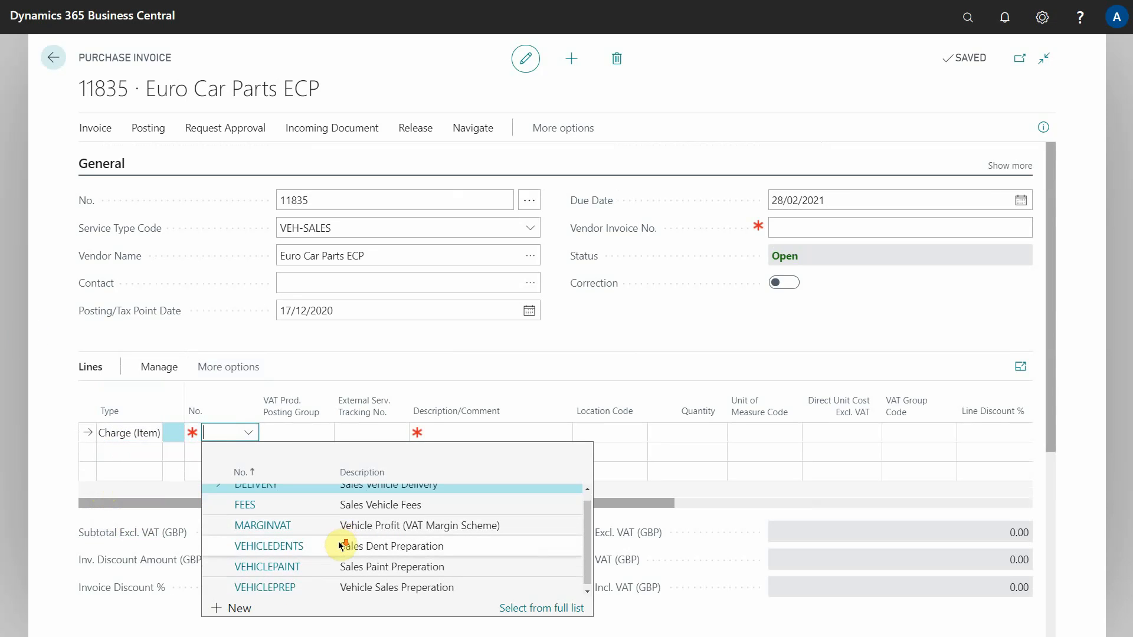
scroll(341, 546, "up", 1)
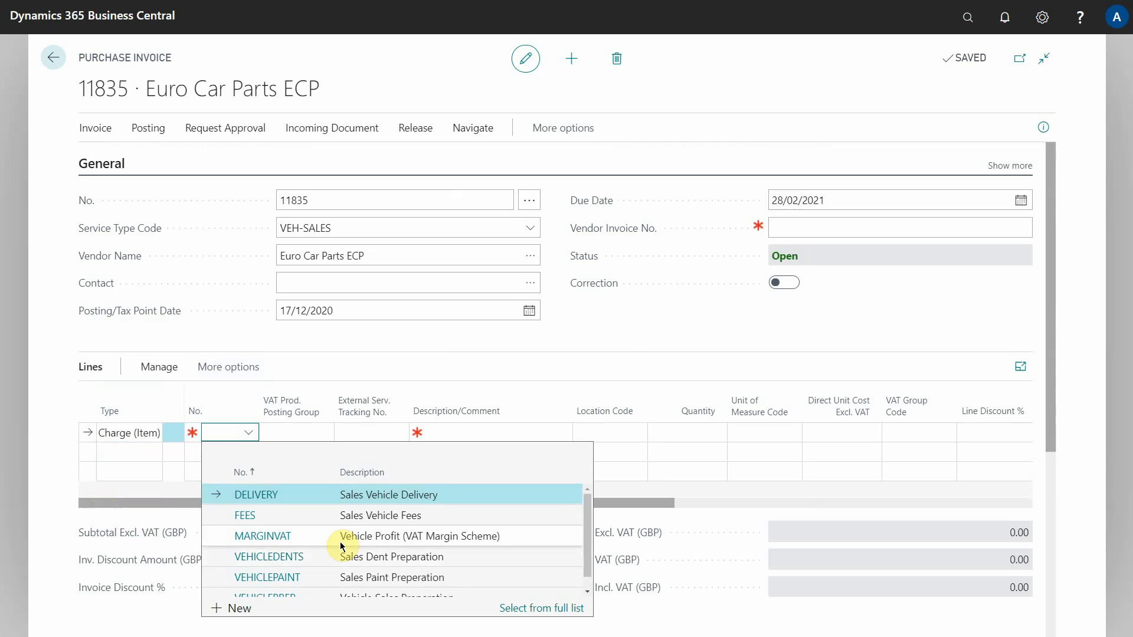
scroll(342, 546, "down", 1)
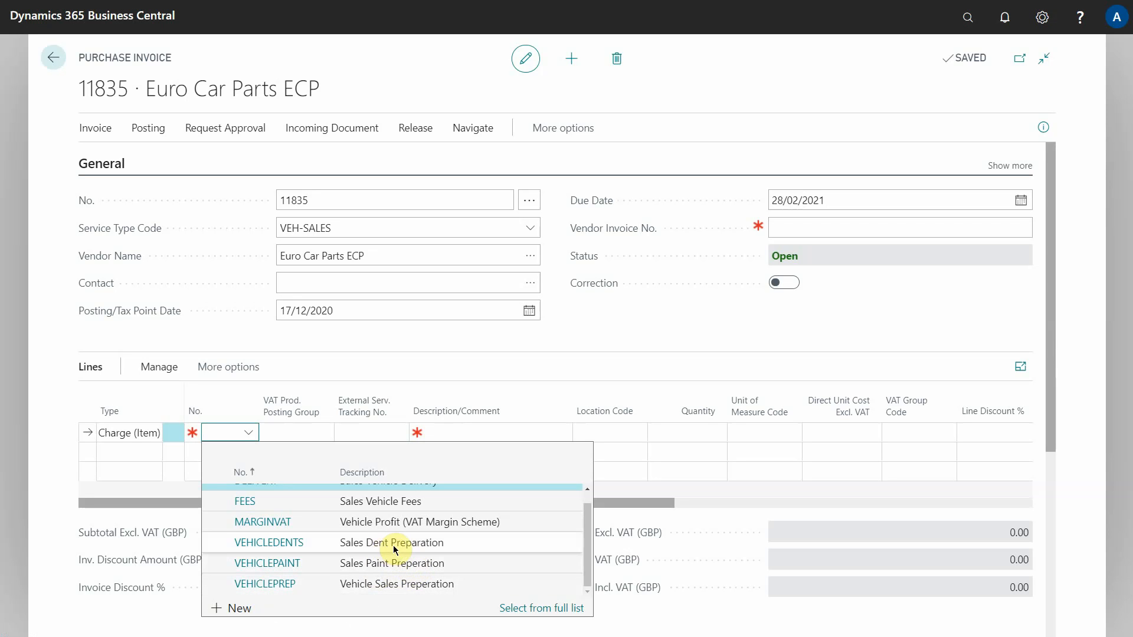
scroll(395, 546, "up", 1)
scroll(354, 516, "down", 1)
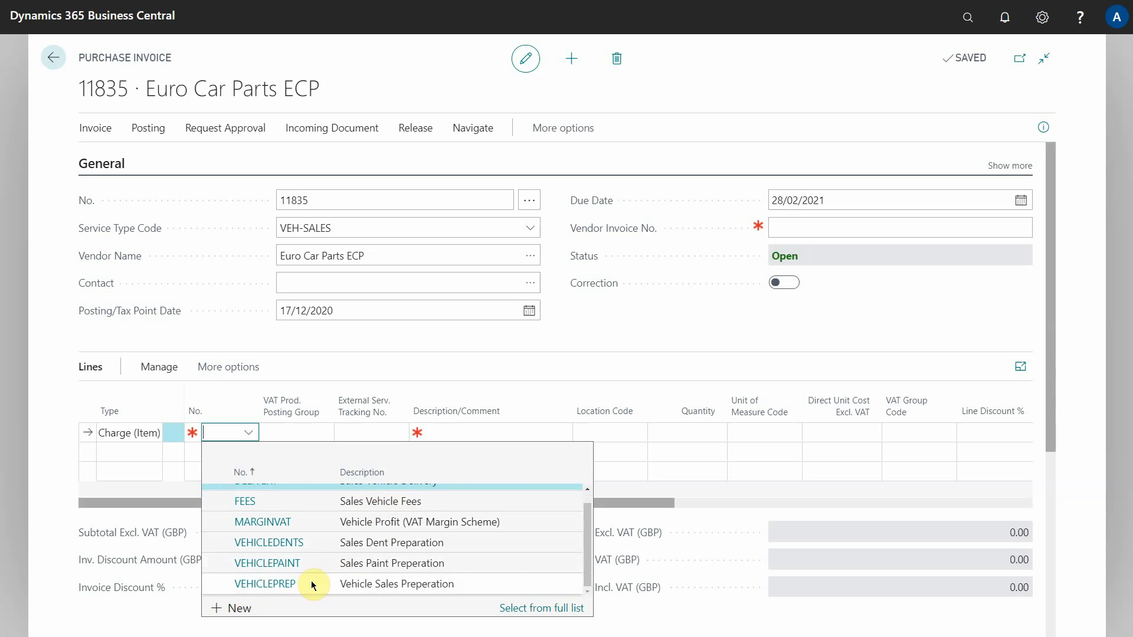
left_click(278, 585)
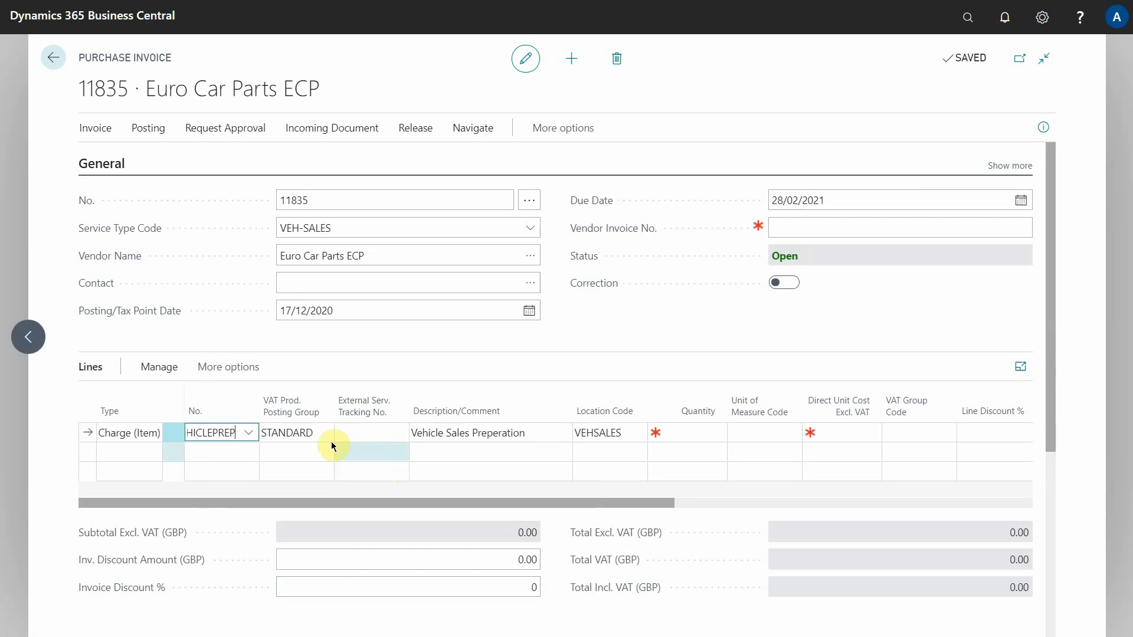
Select STANDARD as the VAT product posting group for the item charge line.
left_click(283, 434)
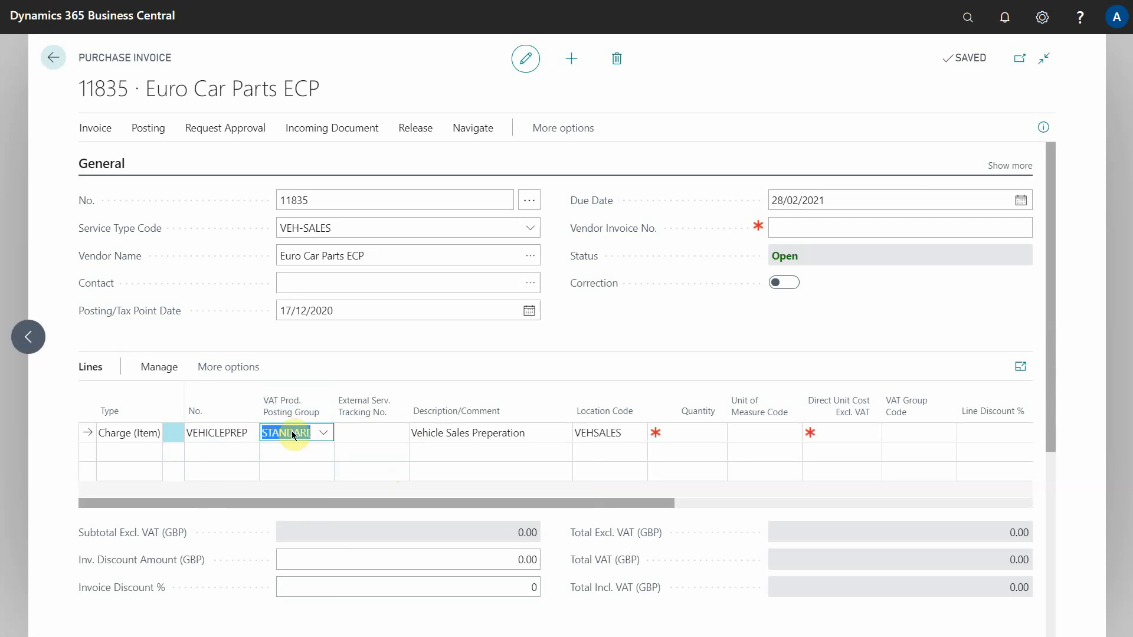
left_click(324, 435)
scroll(319, 576, "up", 1)
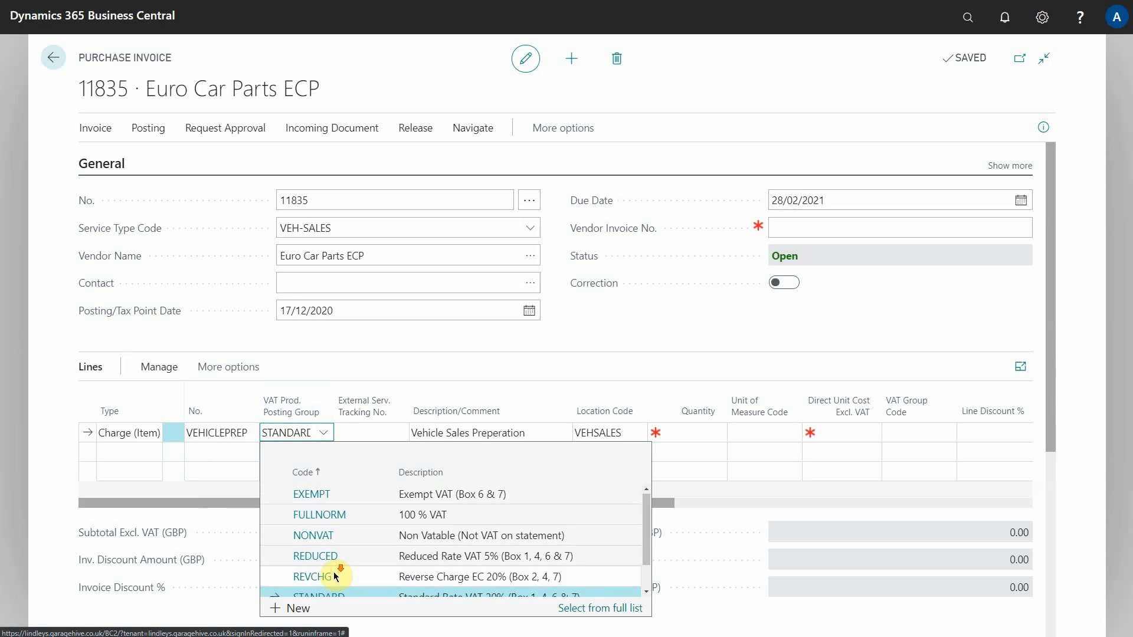
scroll(339, 568, "down", 2)
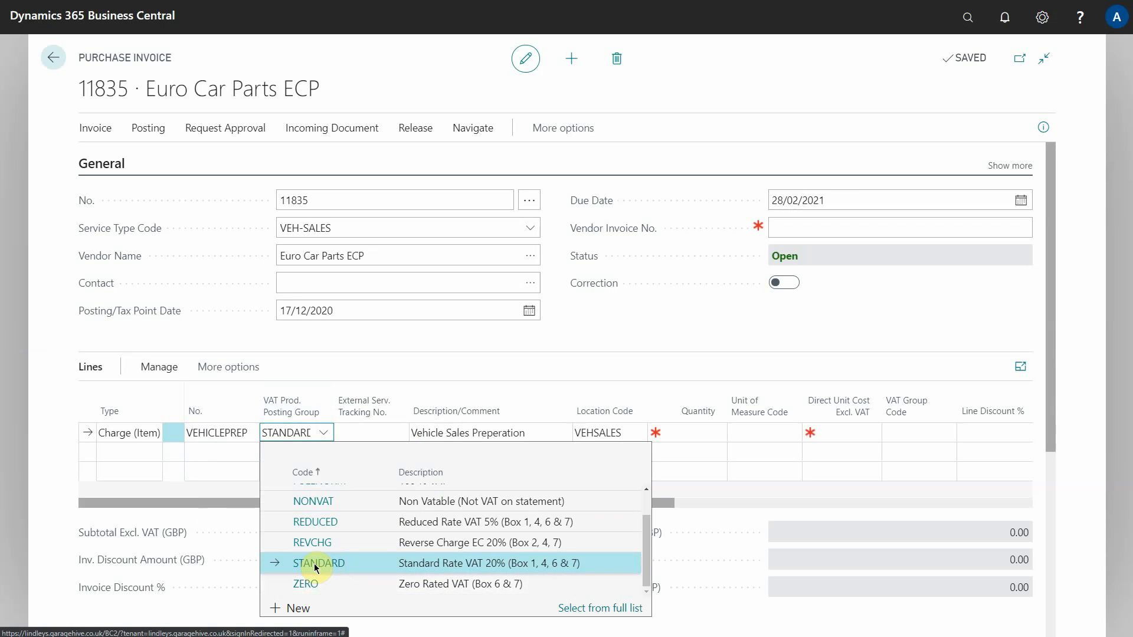
left_click(315, 566)
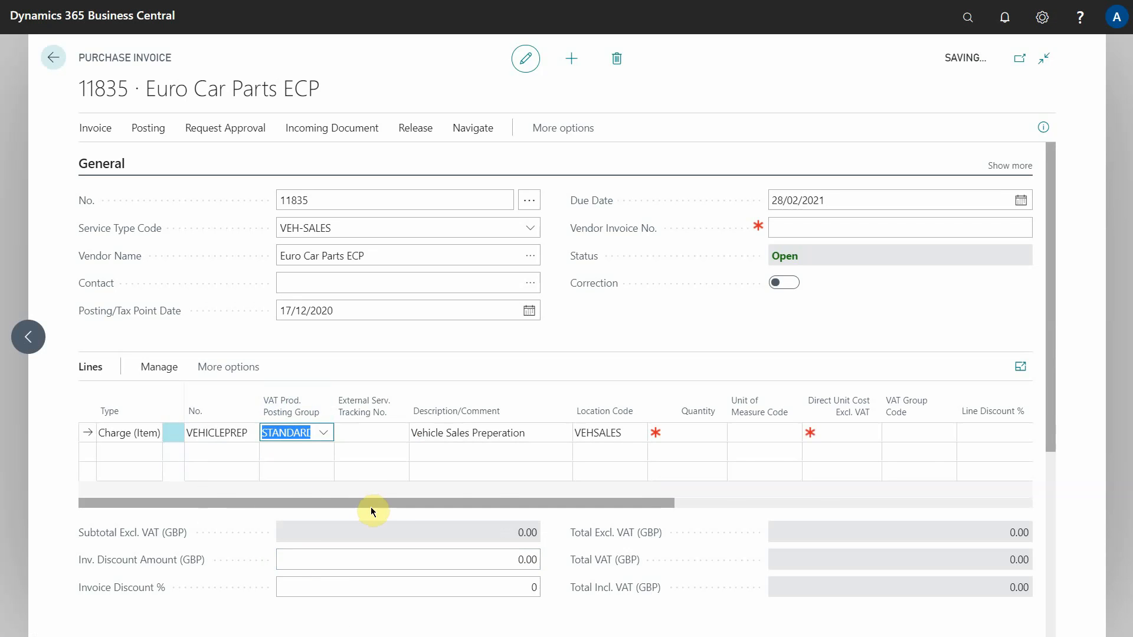
Set the charge line's quantity to 1 and its direct unit cost excluding VAT to 20.
left_click_drag(416, 505, 519, 507)
left_click(541, 434)
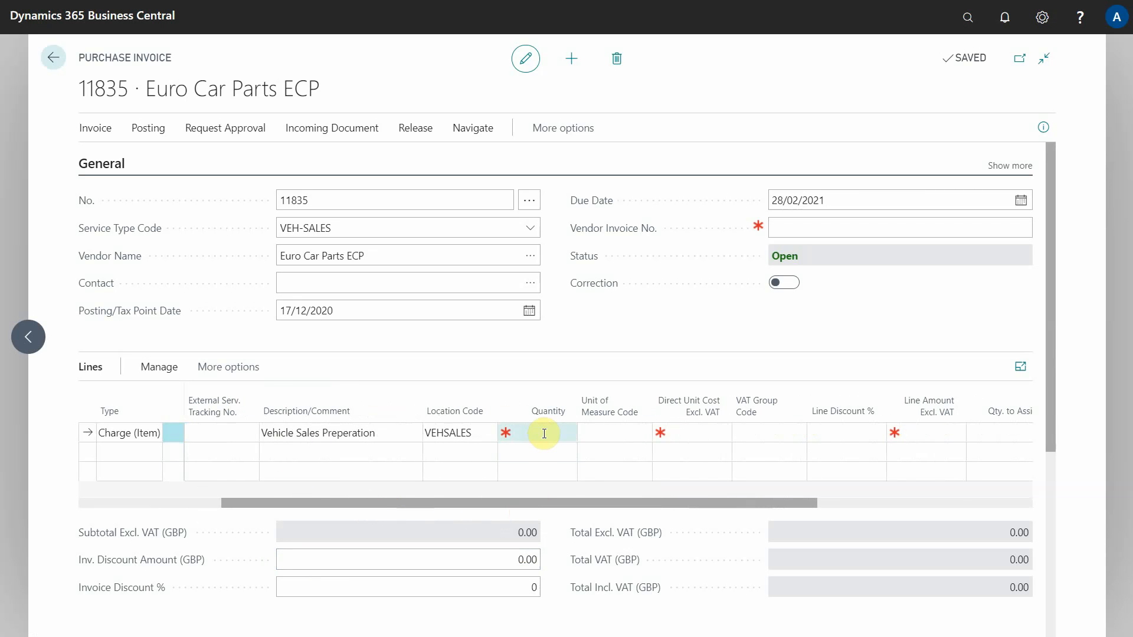
type("1")
key("Tab")
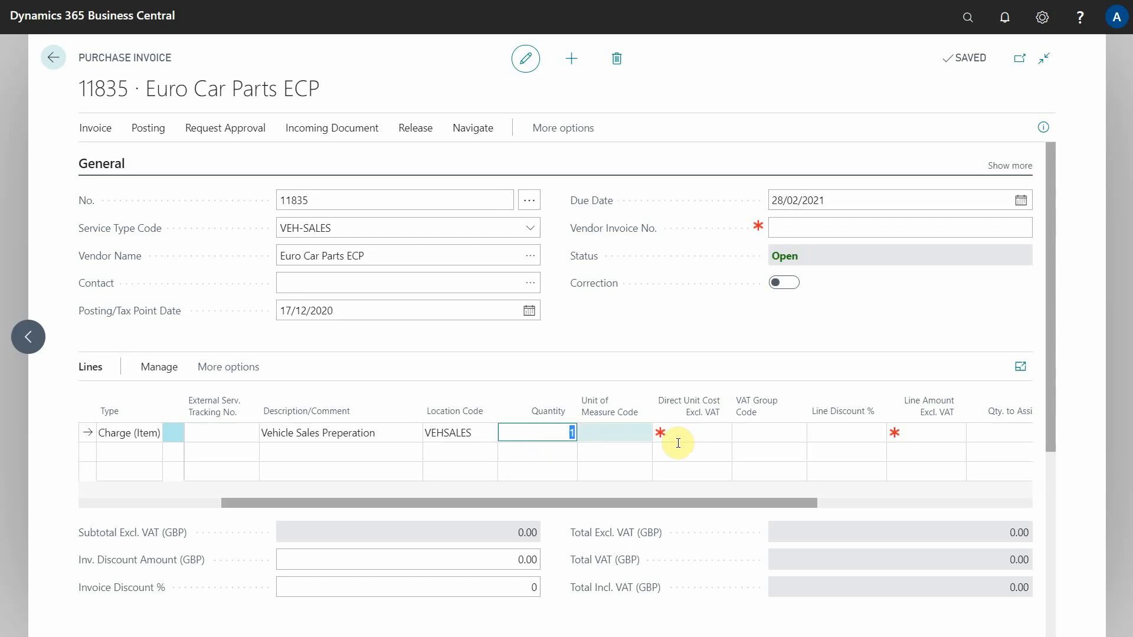
left_click(696, 433)
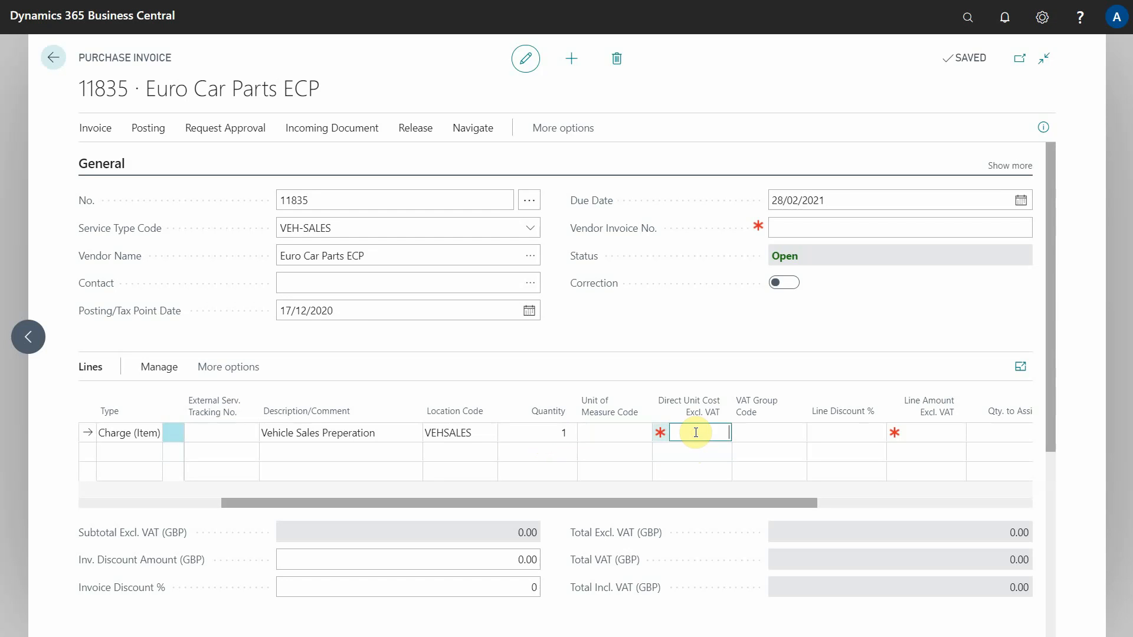
type("20")
Replace the charge line's description with Wiper Blades.
key("shift+Tab")
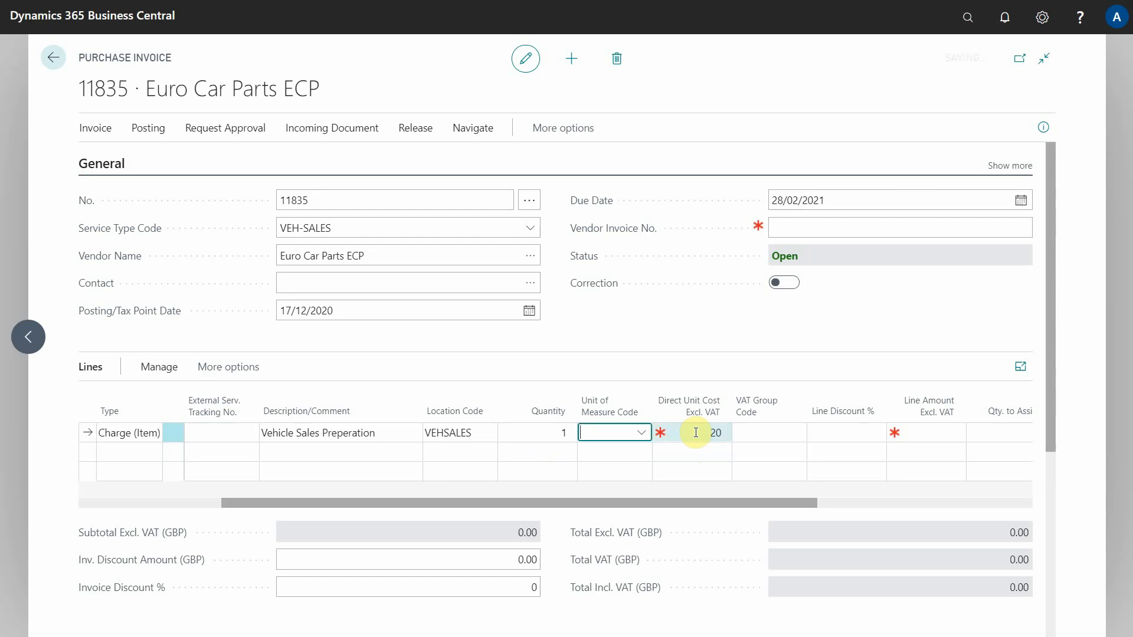
key("shift+Tab")
key("shift+Tab")
type("Wiper Blades")
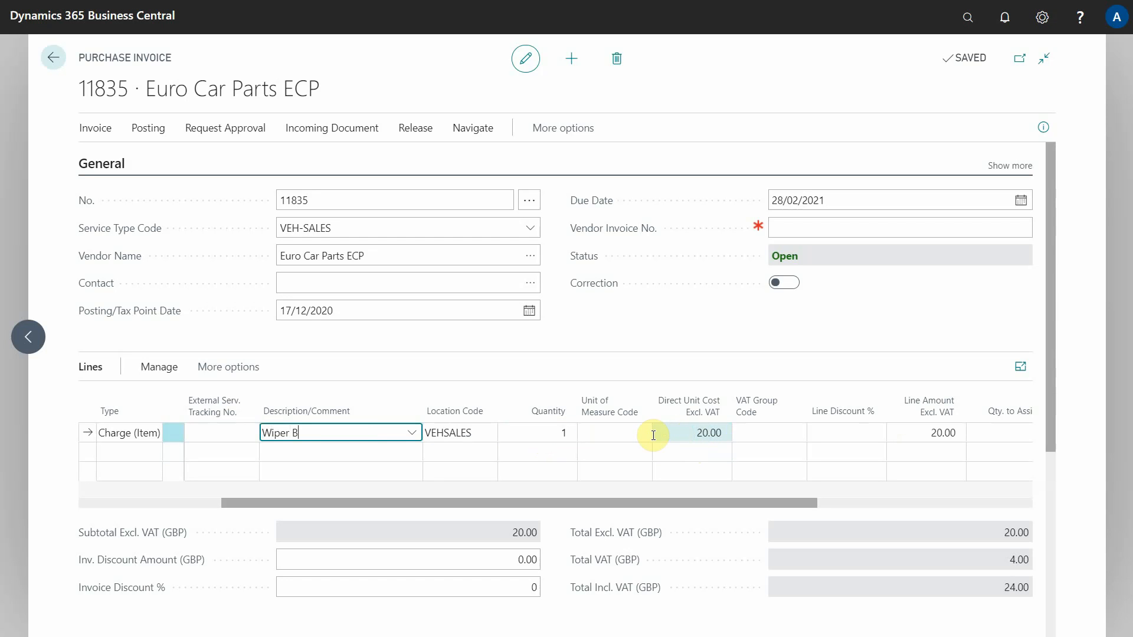
key("Tab")
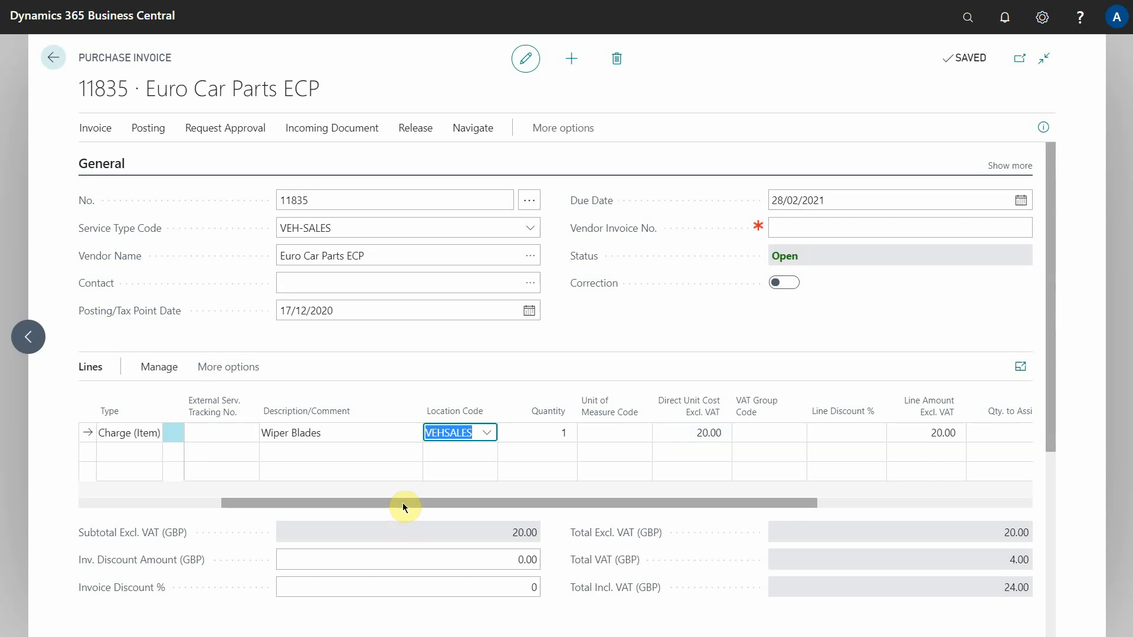
left_click_drag(402, 503, 258, 500)
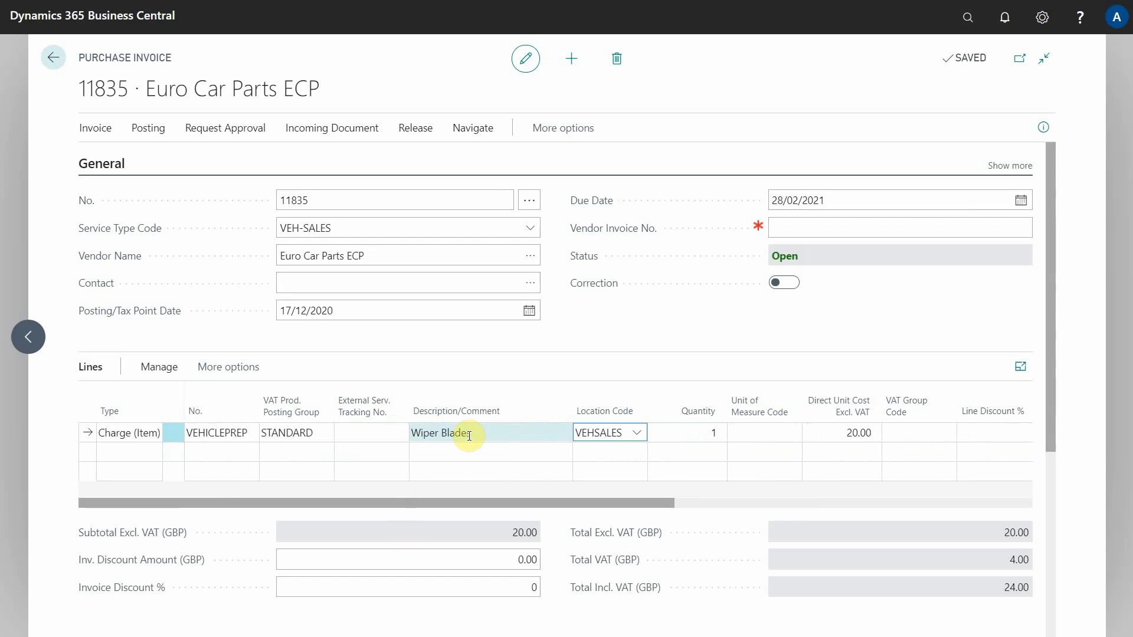
Open the charge line's item charge assignment and add the purchase receipt line found by searching for YR17HLY.
left_click_drag(483, 503, 744, 503)
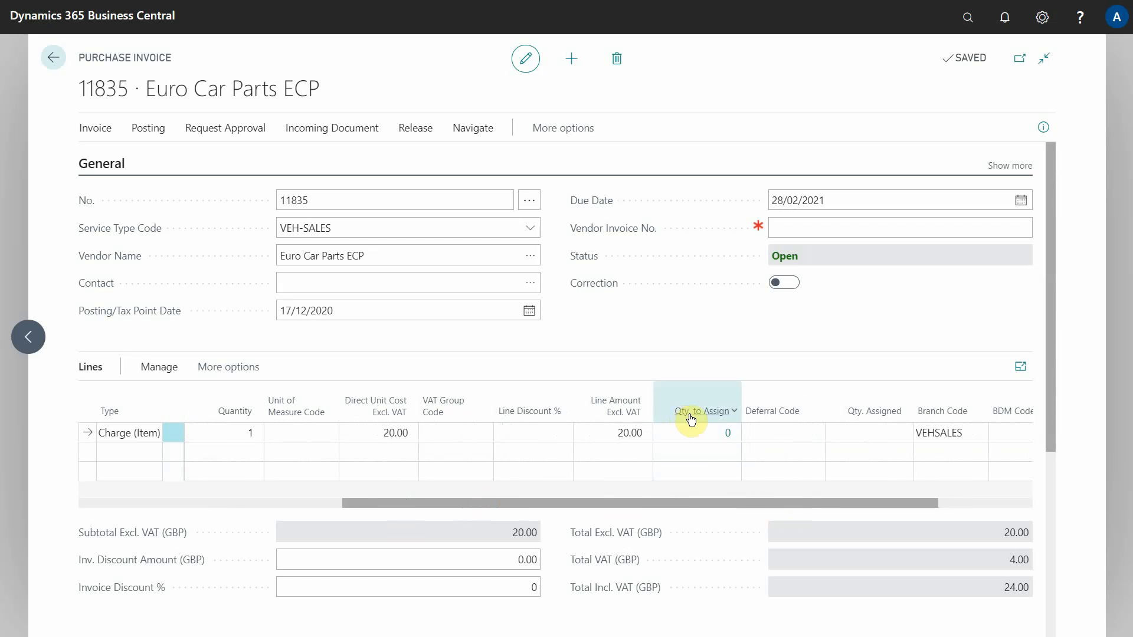
left_click(729, 441)
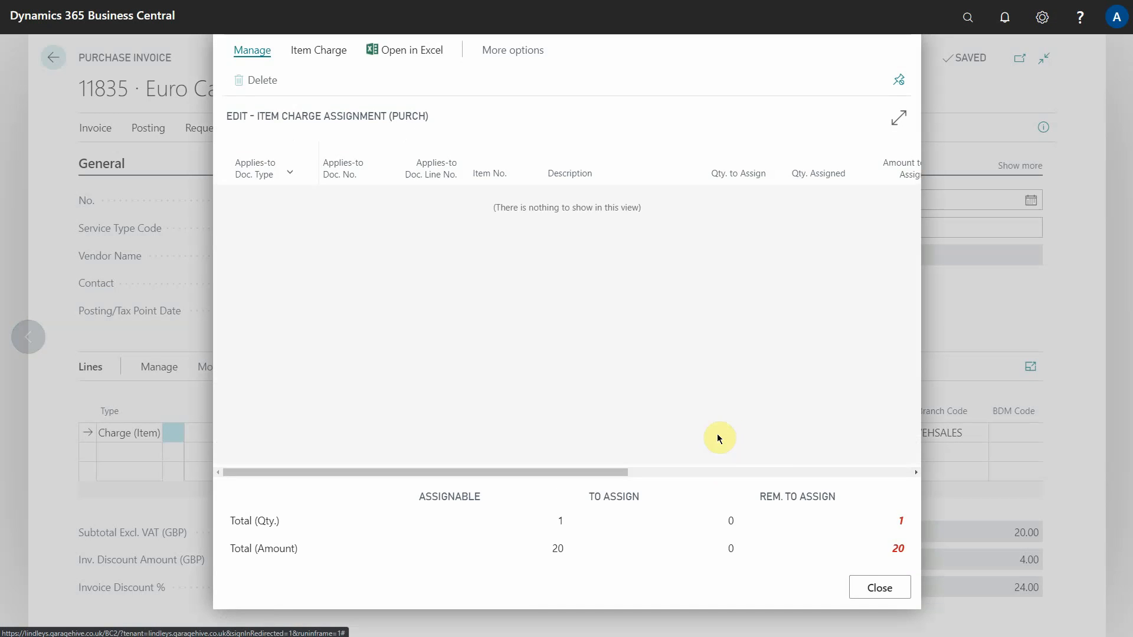
left_click(322, 56)
left_click(290, 87)
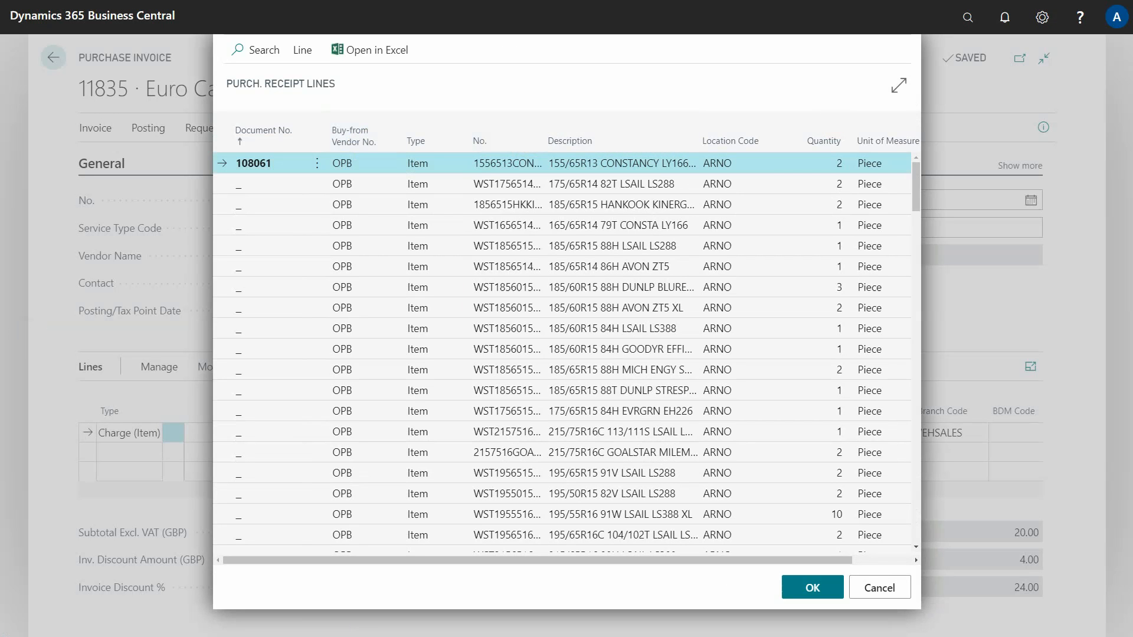
left_click(260, 50)
type("YR17HLY")
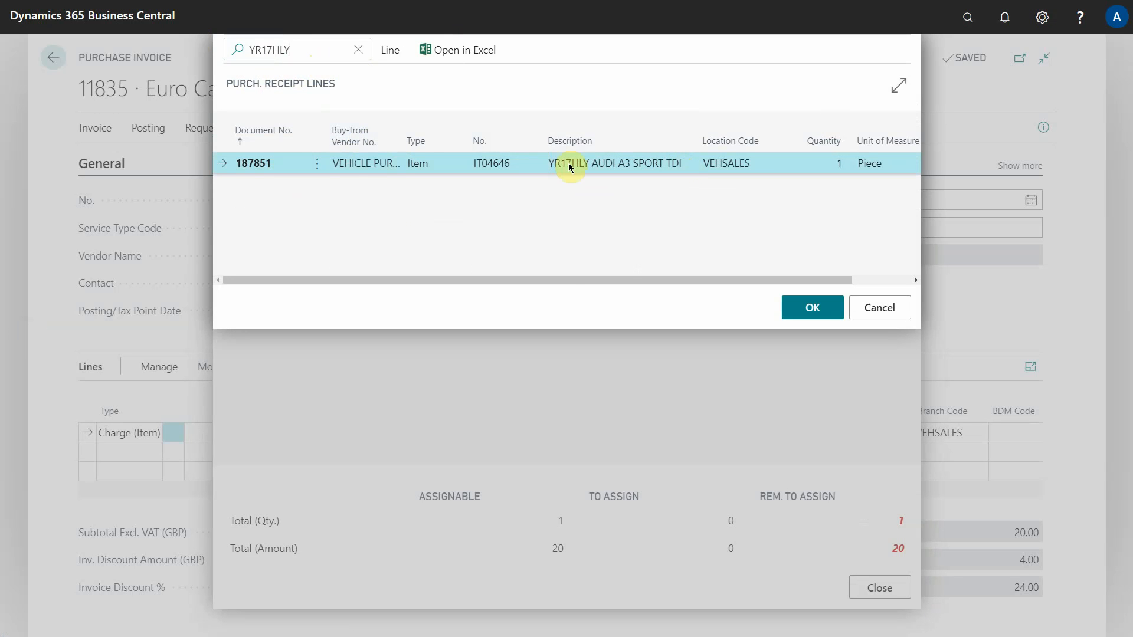
left_click_drag(572, 281, 508, 281)
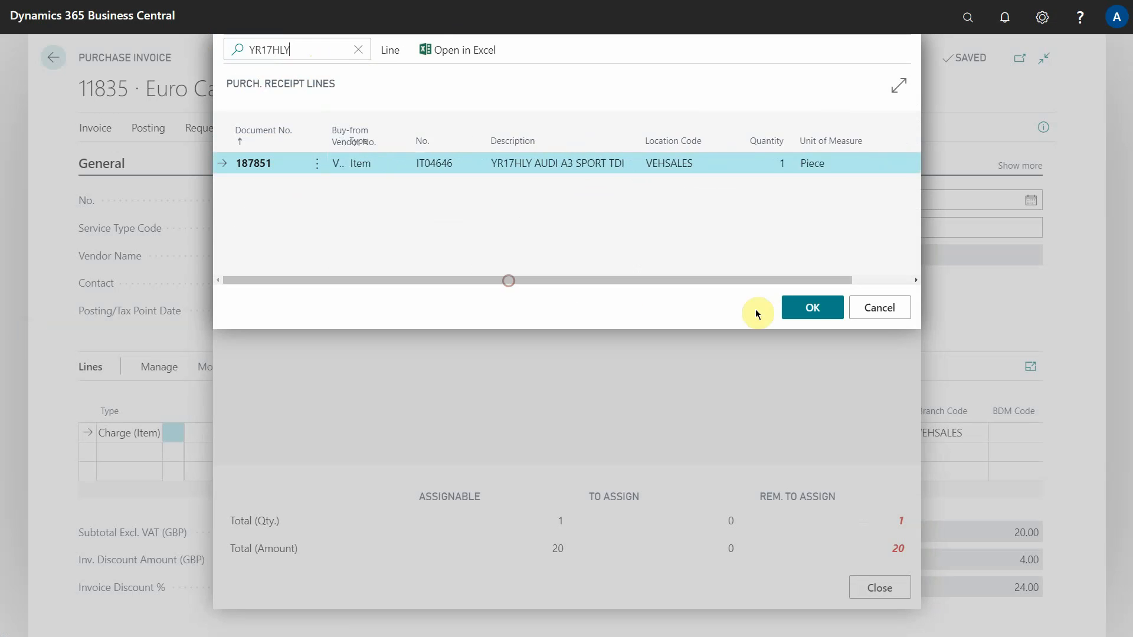
left_click(818, 312)
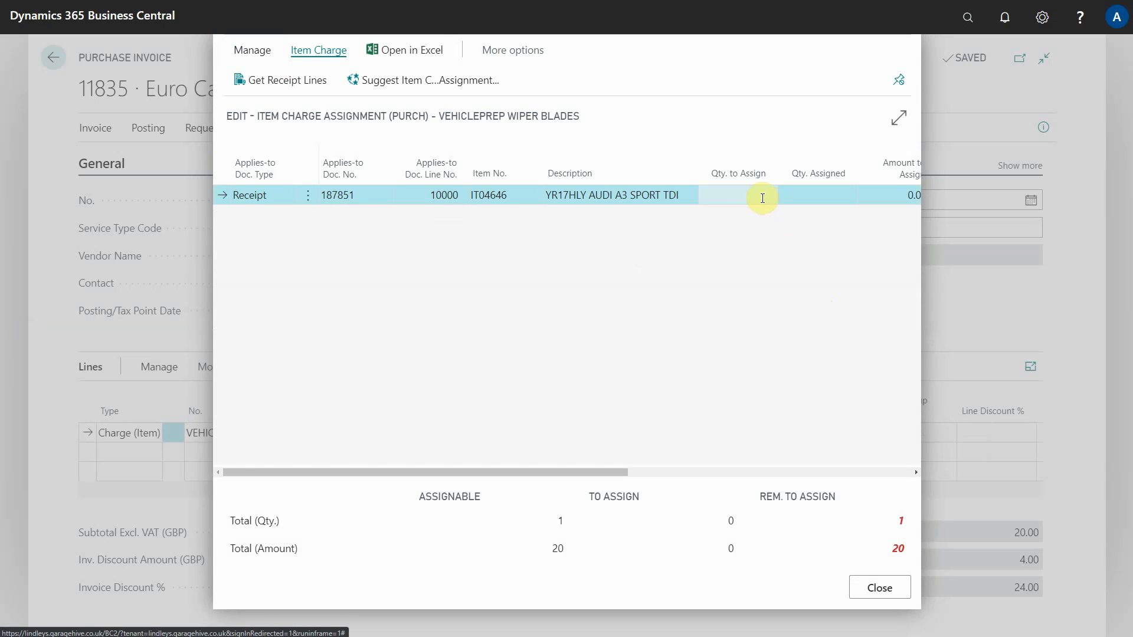
Set the quantity to assign to 1 for the YR17HLY Audi A3 receipt line and close the assignment.
left_click(750, 194)
type("1")
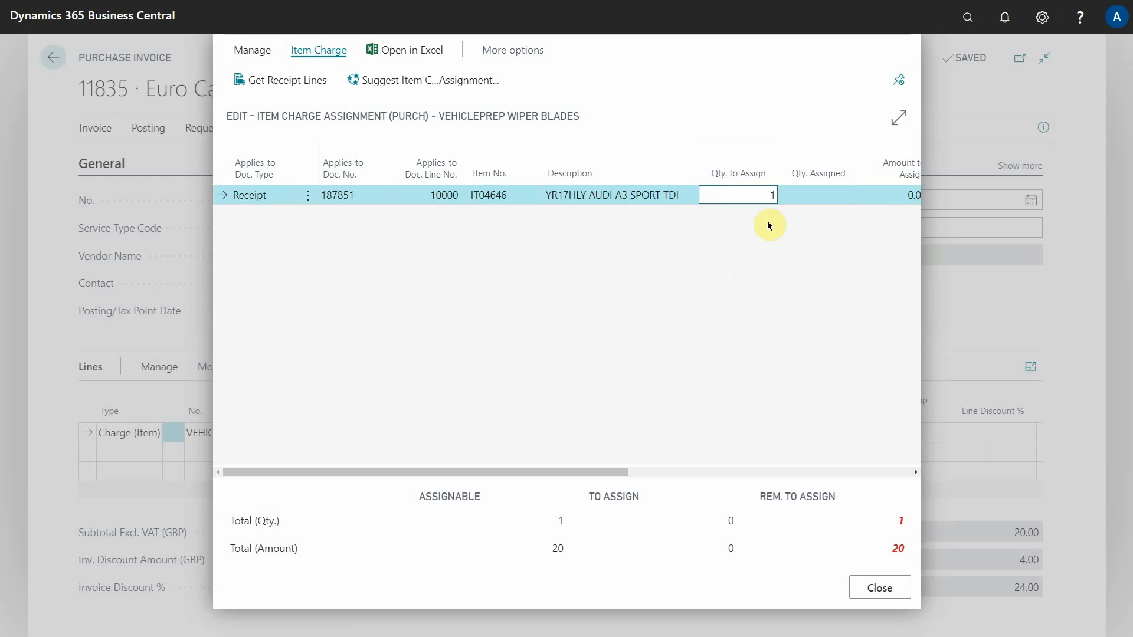
key("Tab")
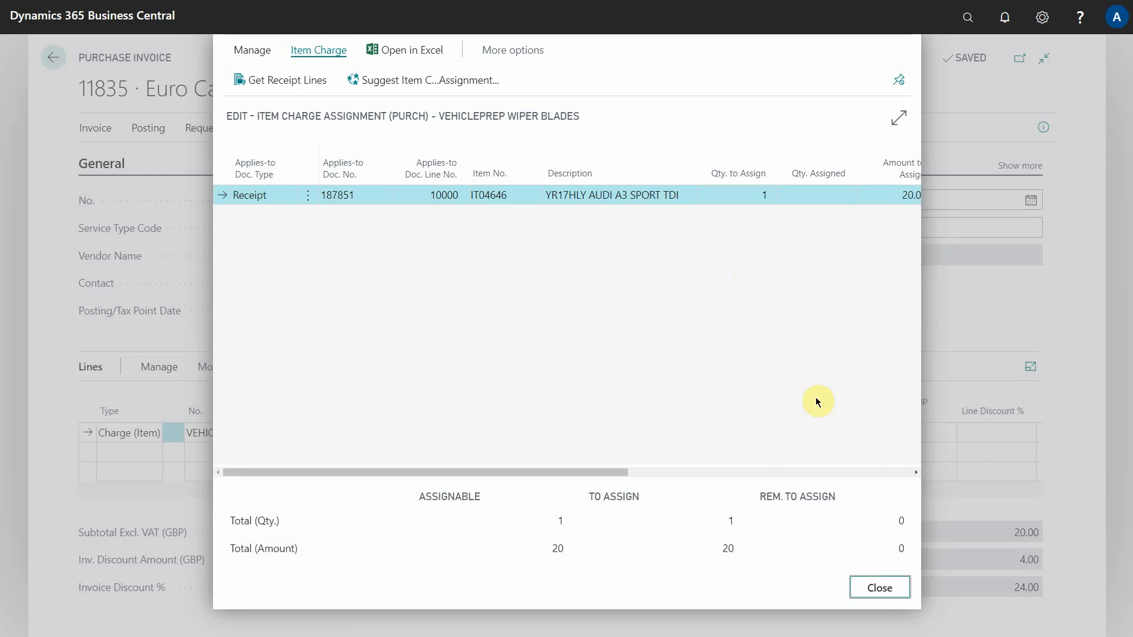
left_click(875, 587)
Enter 123123 as the vendor invoice number and open the invoice's posting actions.
left_click_drag(657, 504, 492, 508)
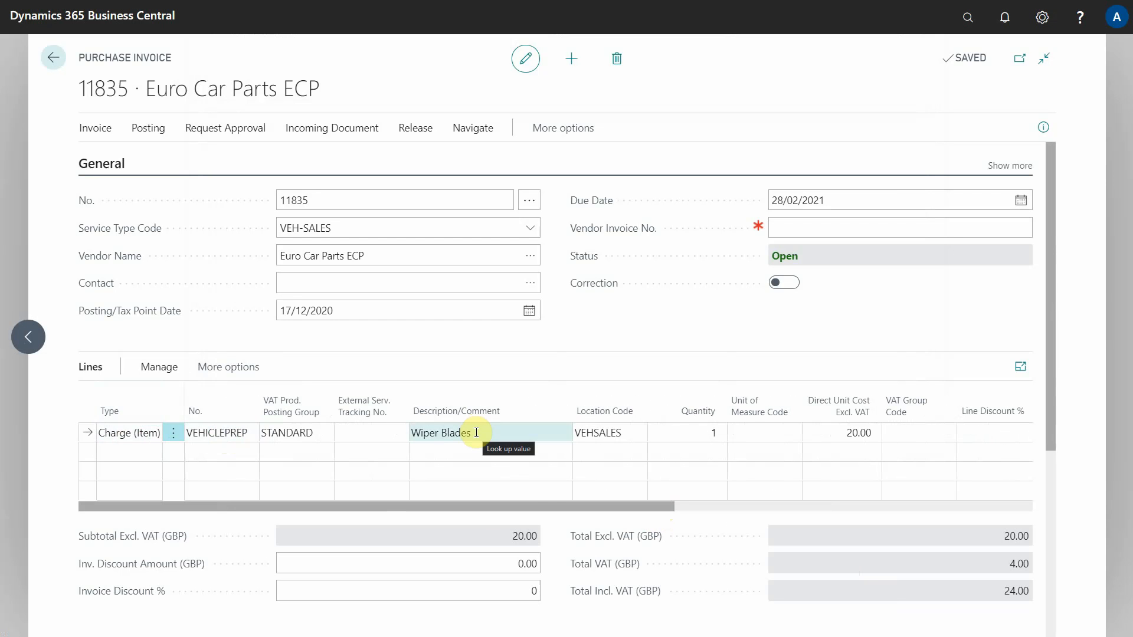
left_click_drag(538, 508, 679, 519)
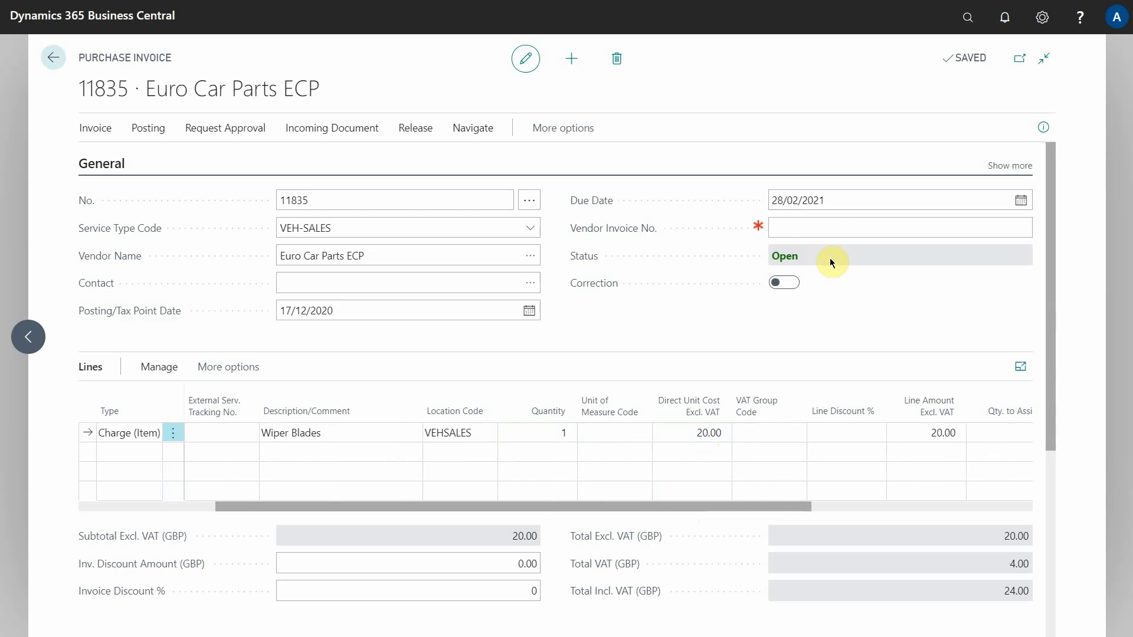
left_click(801, 228)
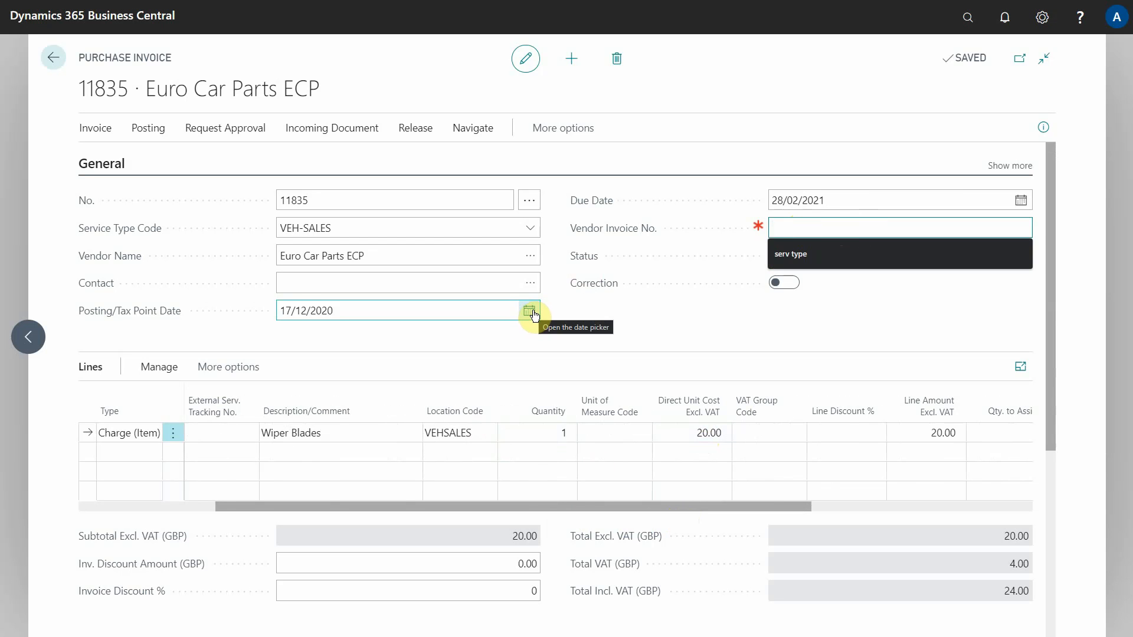
type("123123")
left_click(149, 131)
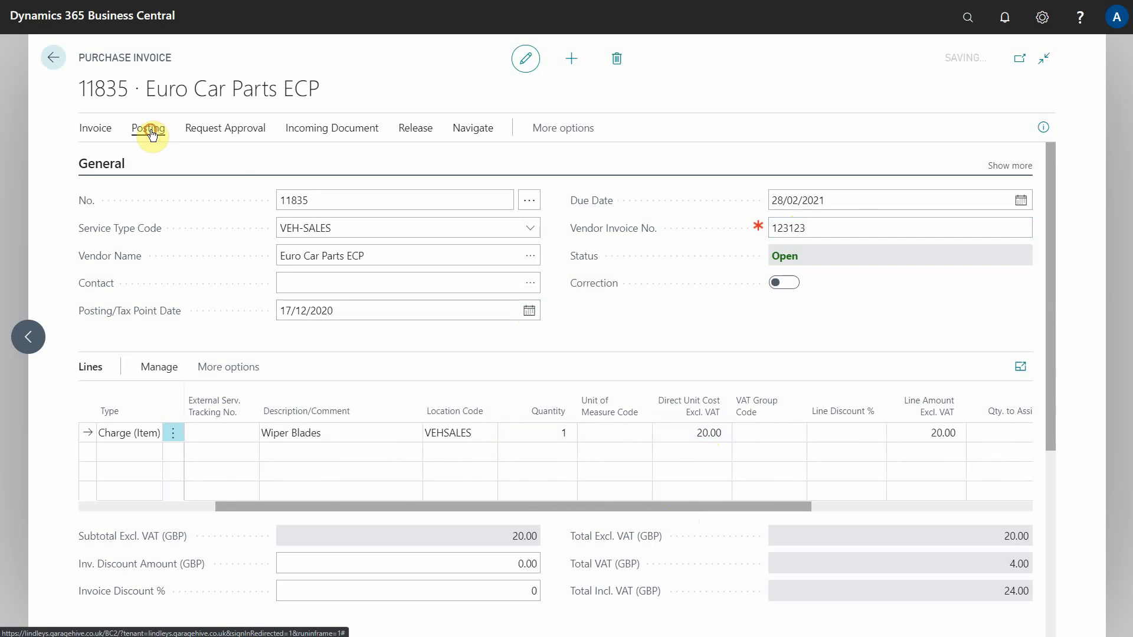